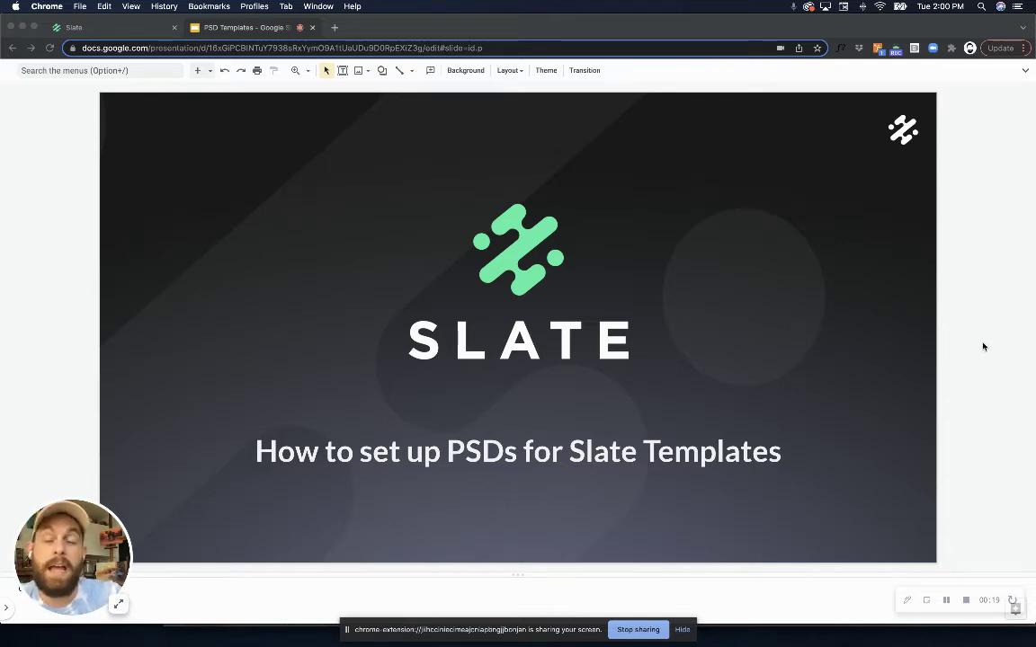
Switch from the Google Slides title slide to Slate's Templates page listing the three YETI templates
click(108, 27)
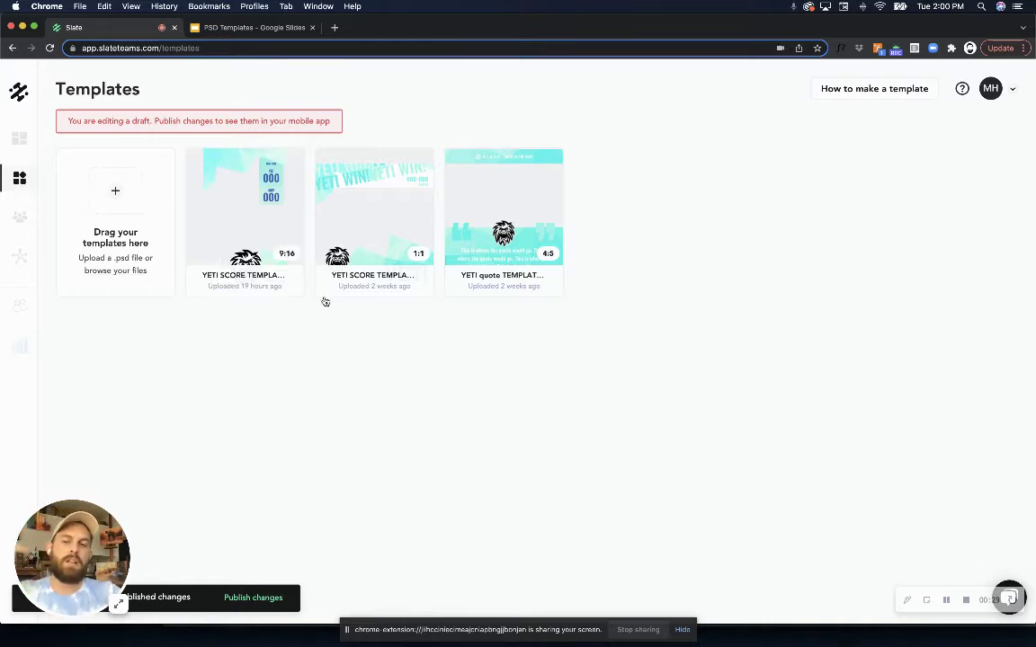
click(268, 209)
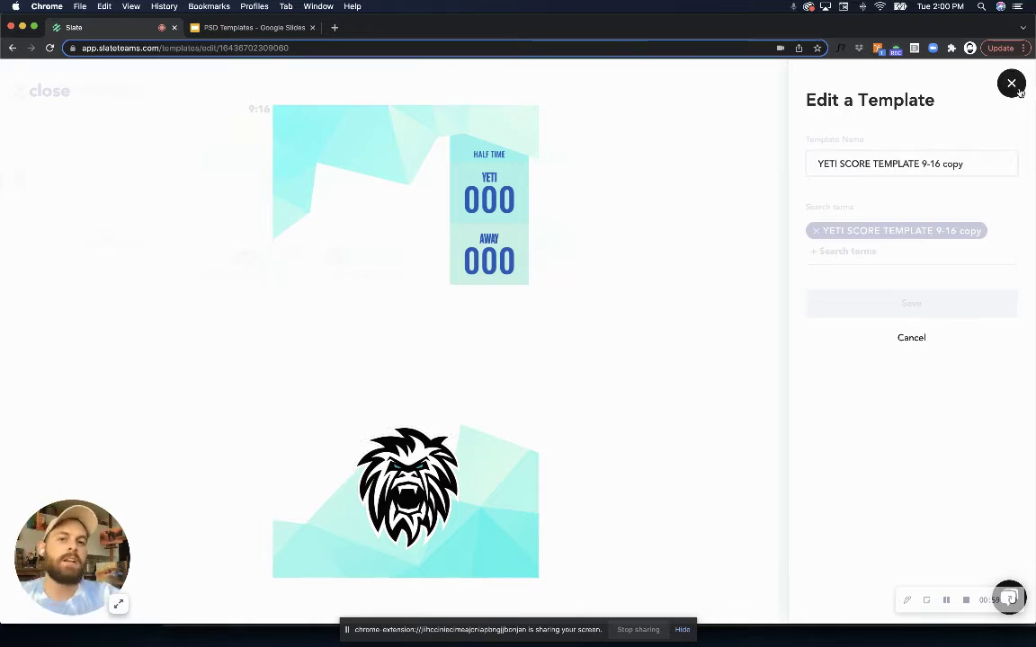
click(1012, 83)
click(462, 192)
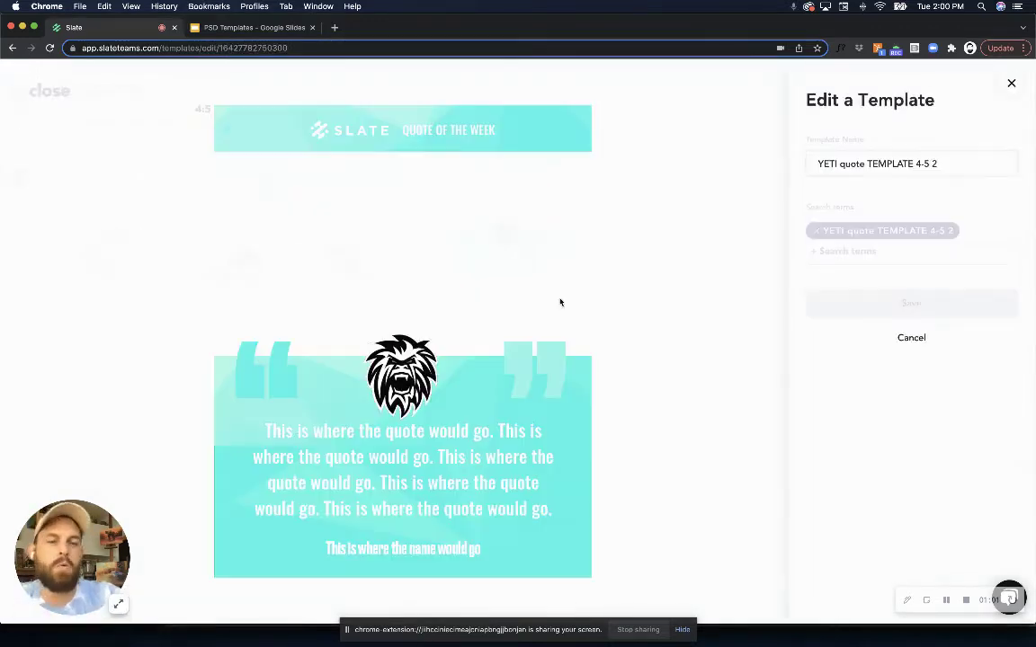
click(1010, 84)
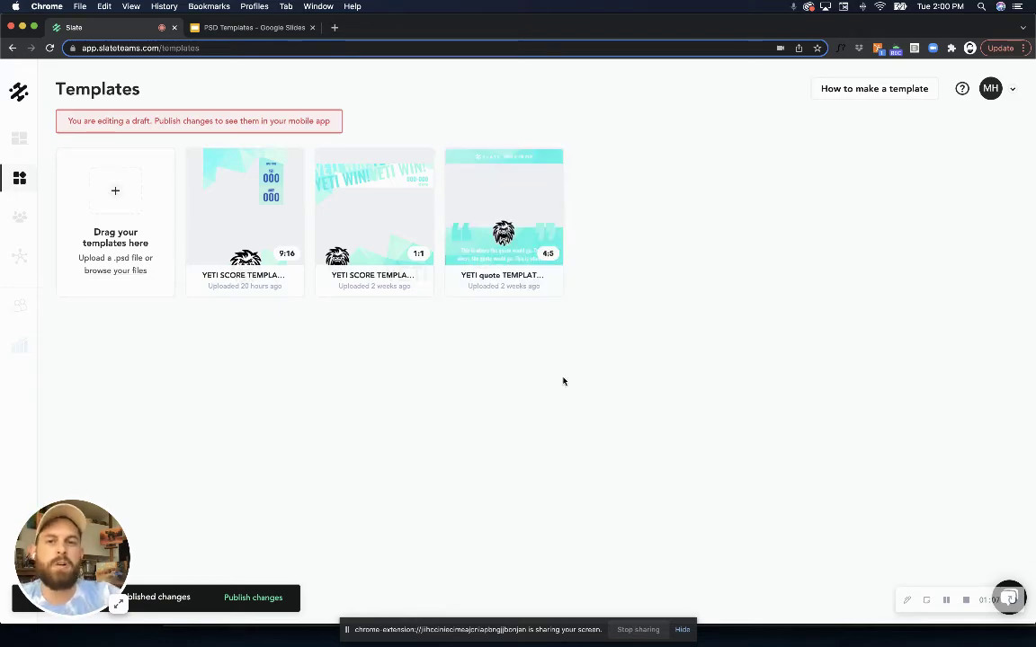
key(ctrl+Up)
Bring Photoshop forward, showing the YETI score template with HALF TIME, YETI 000 and AWAY 000
click(611, 399)
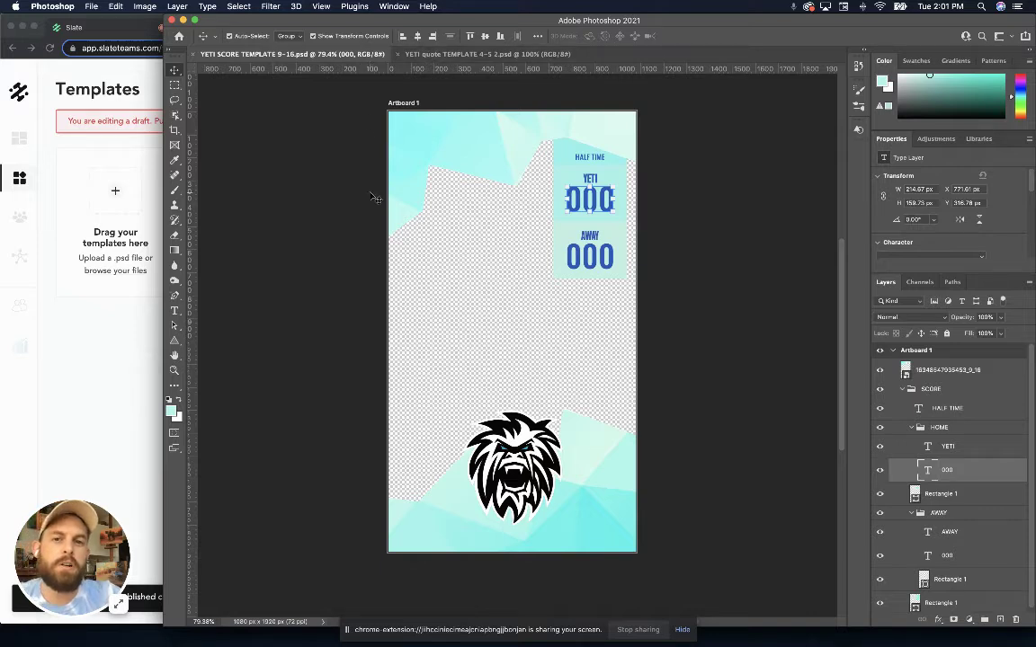
scroll(339, 178, up, 3)
scroll(412, 174, down, 3)
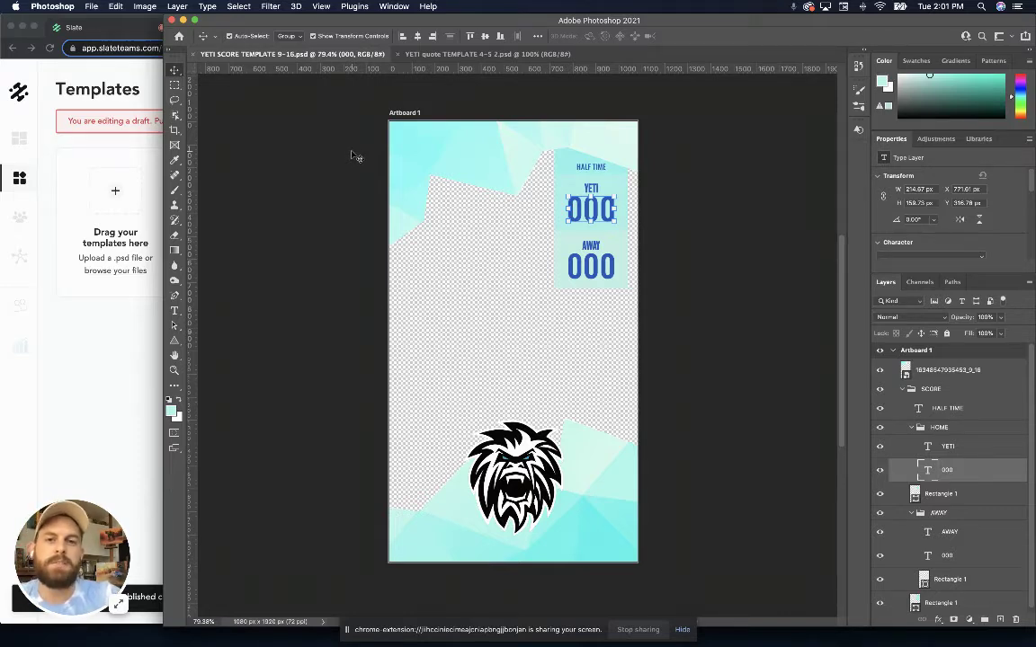
Zoom in on the 4:5 YETI quote template, then return to YETI SCORE TEMPLATE 9-16.psd
click(469, 55)
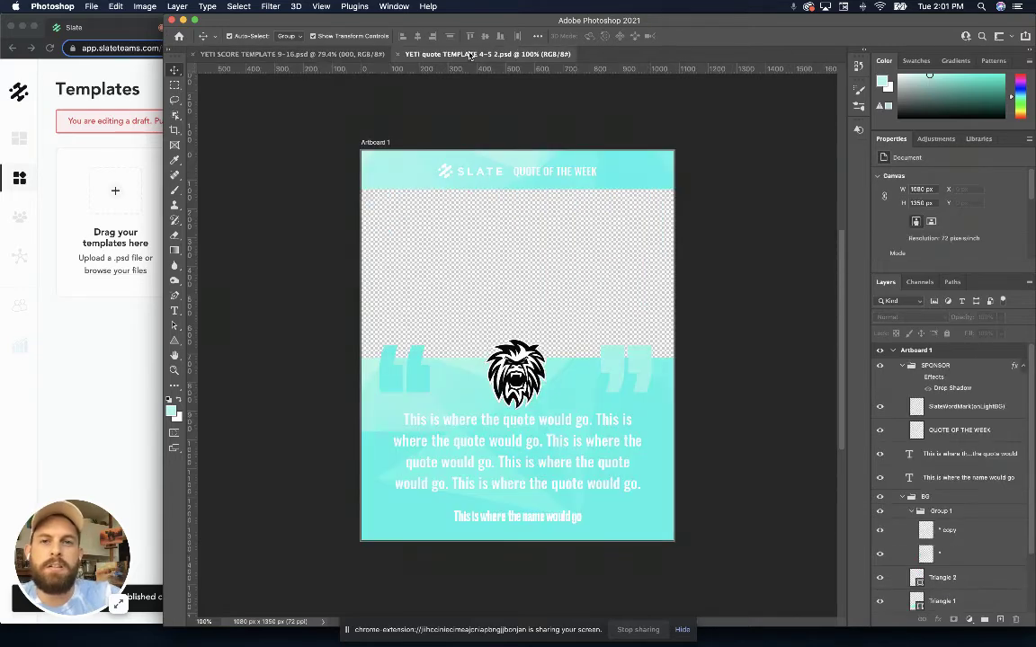
scroll(548, 189, up, 2)
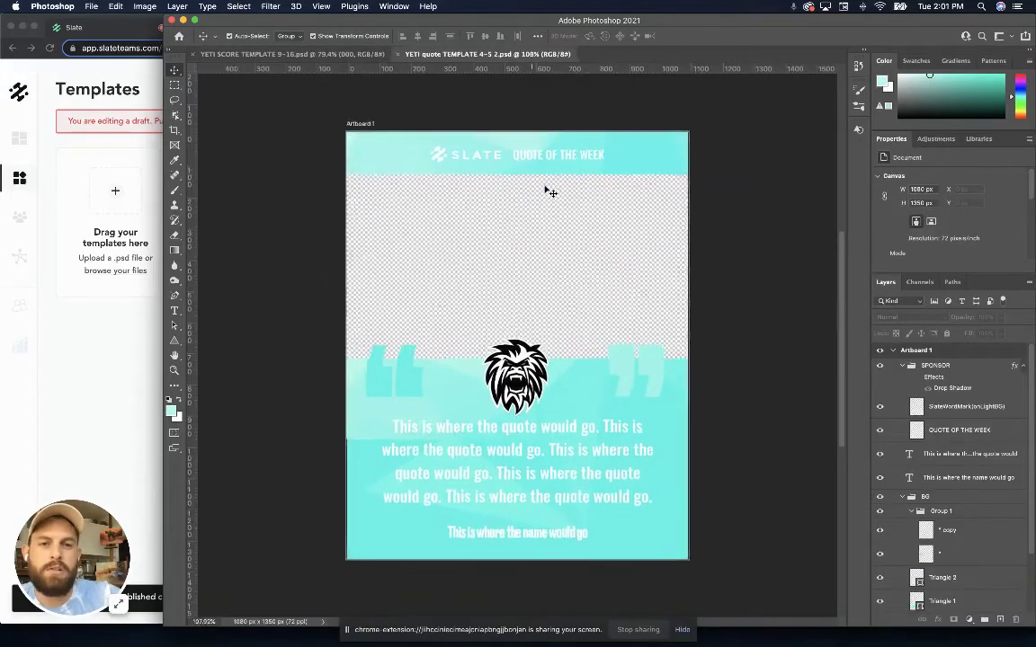
scroll(548, 191, up, 1)
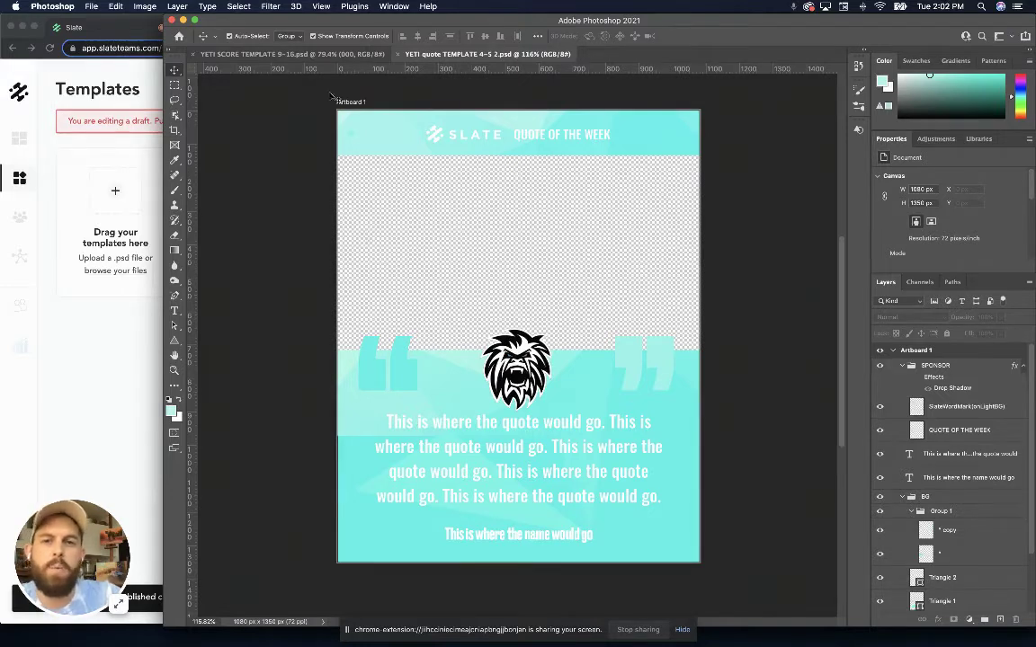
click(296, 54)
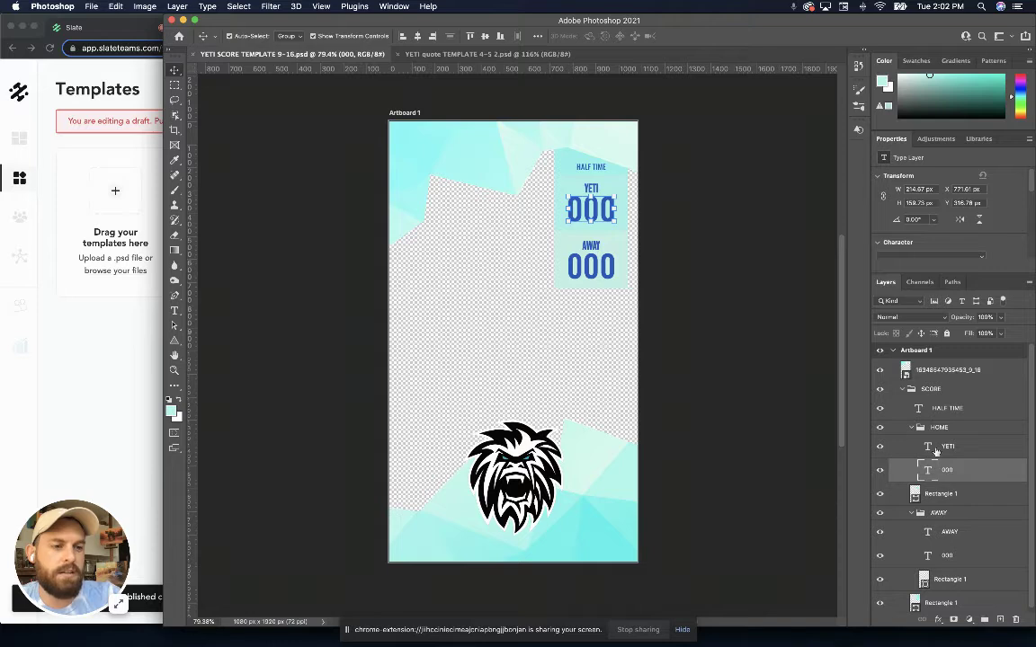
Select and zoom into the home score 000 layer to confirm its Oswald 134 pt font
click(929, 450)
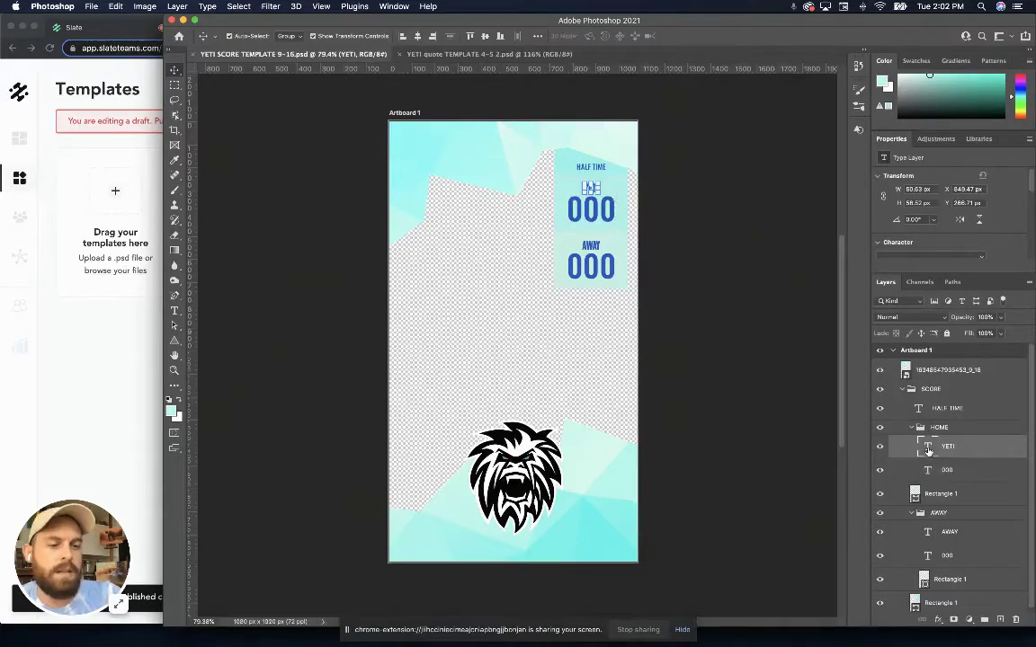
click(934, 469)
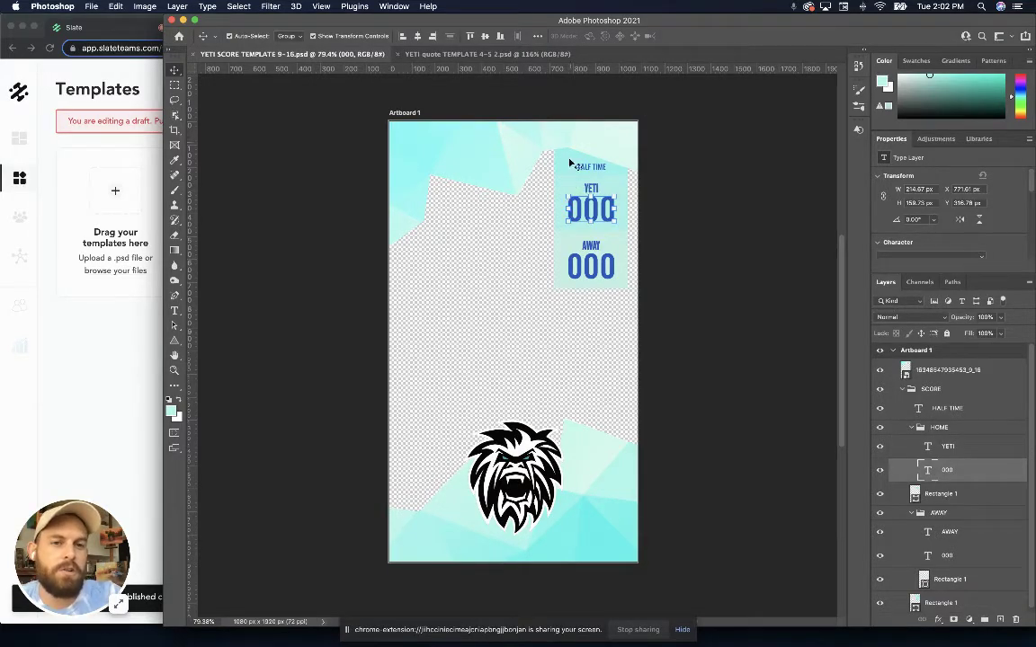
scroll(589, 216, up, 3)
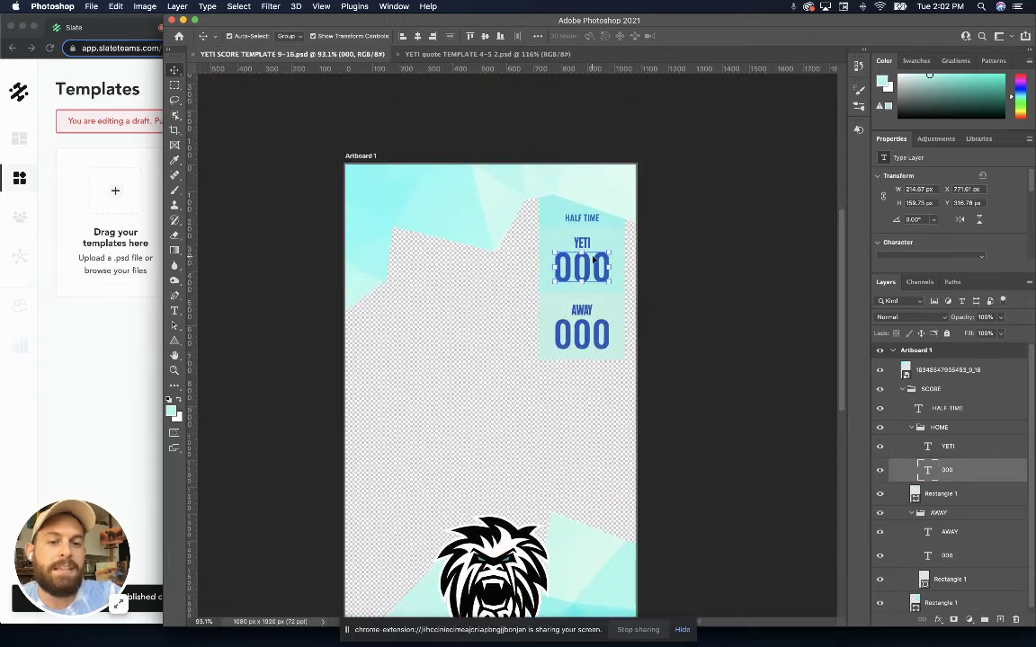
scroll(593, 260, up, 2)
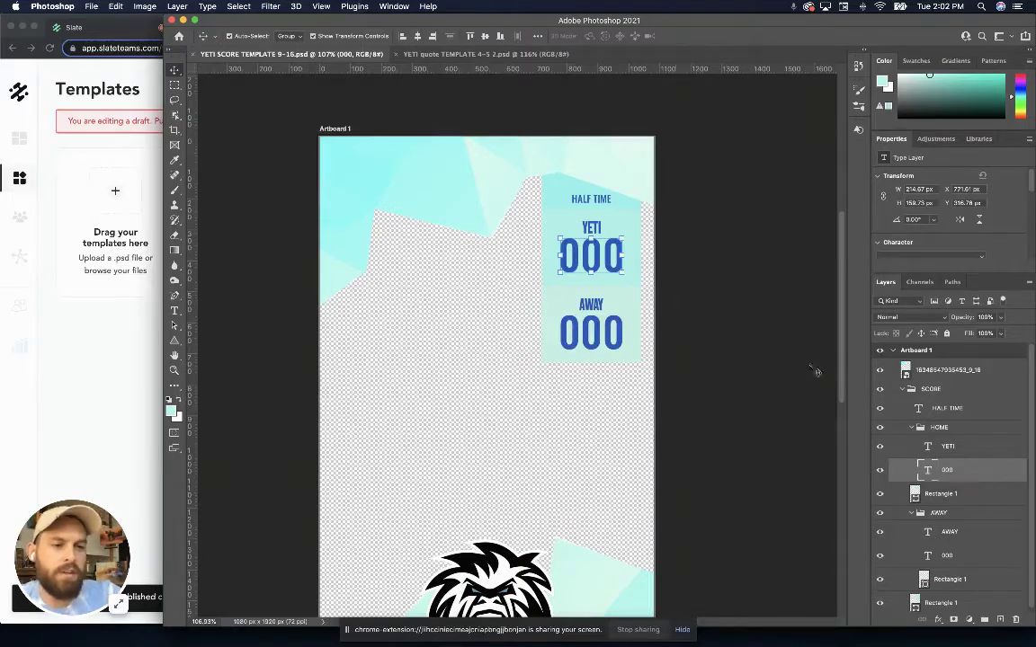
double_click(928, 468)
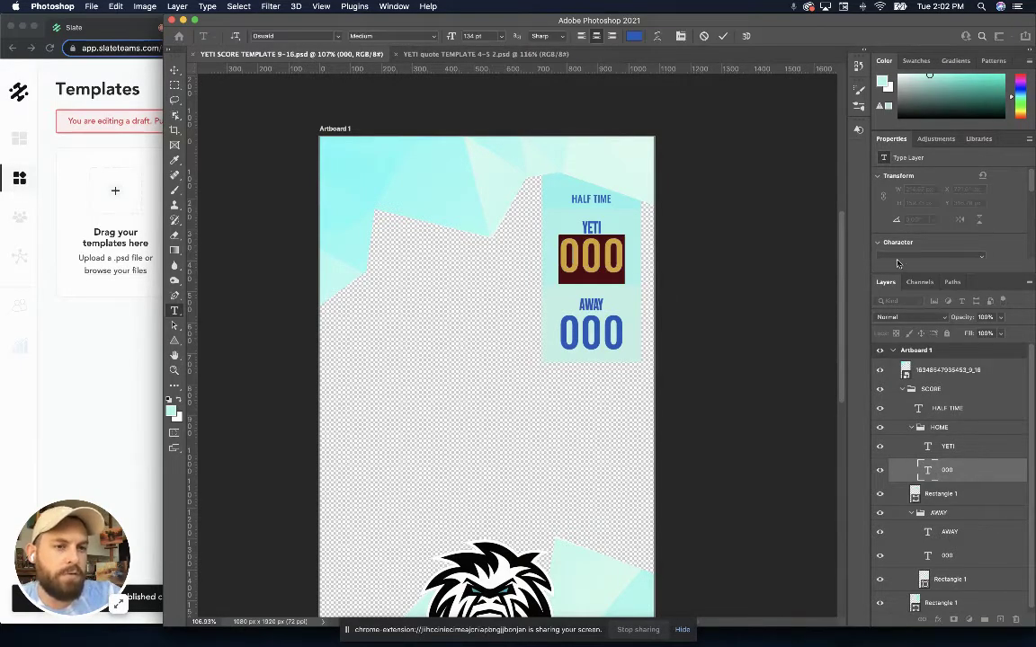
scroll(980, 207, down, 3)
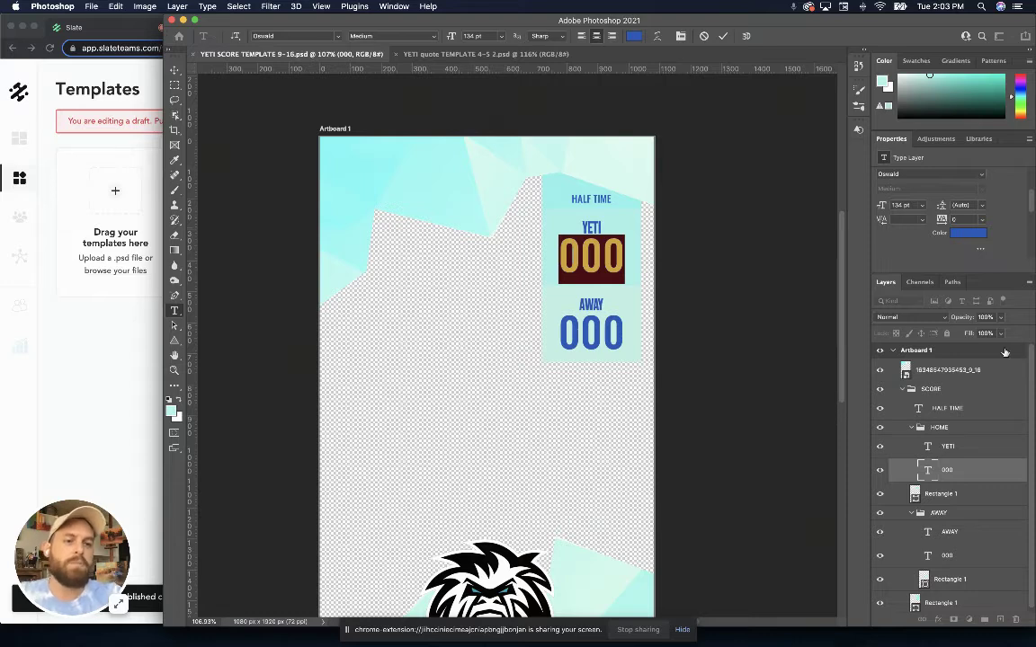
super+click(950, 447)
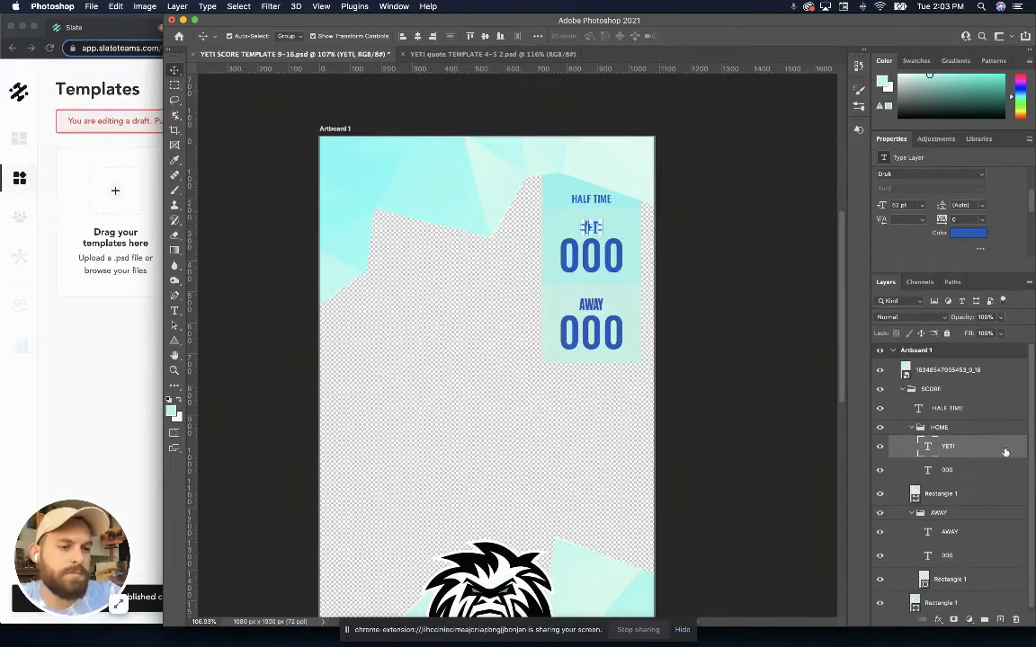
Review the YETI label's Layer Style unchanged, then switch to YETI quote template 4-5 2.psd
double_click(1006, 453)
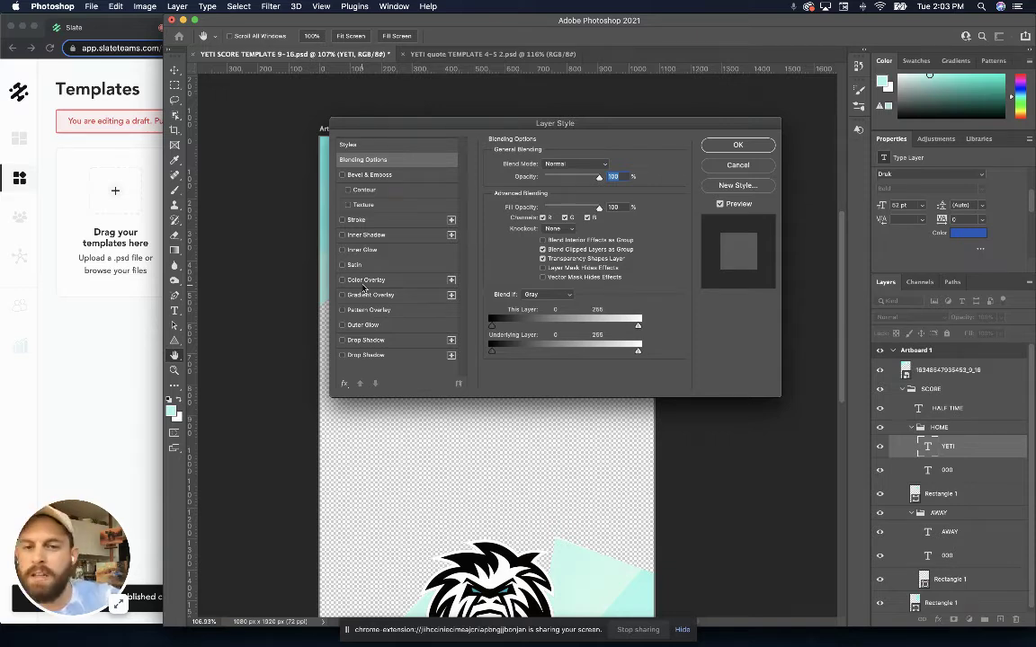
click(739, 146)
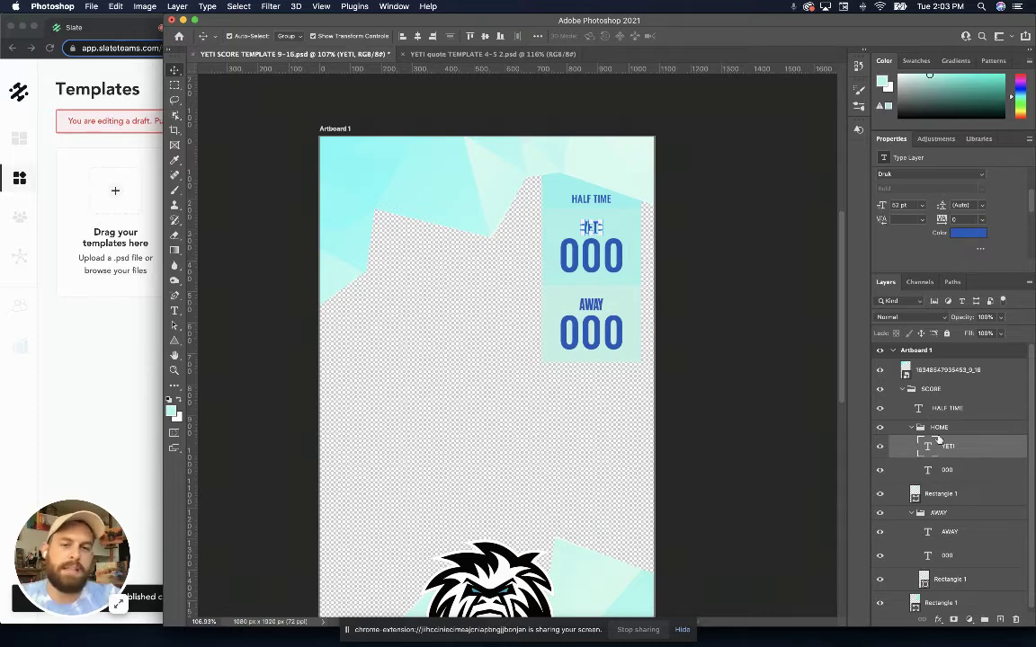
click(462, 54)
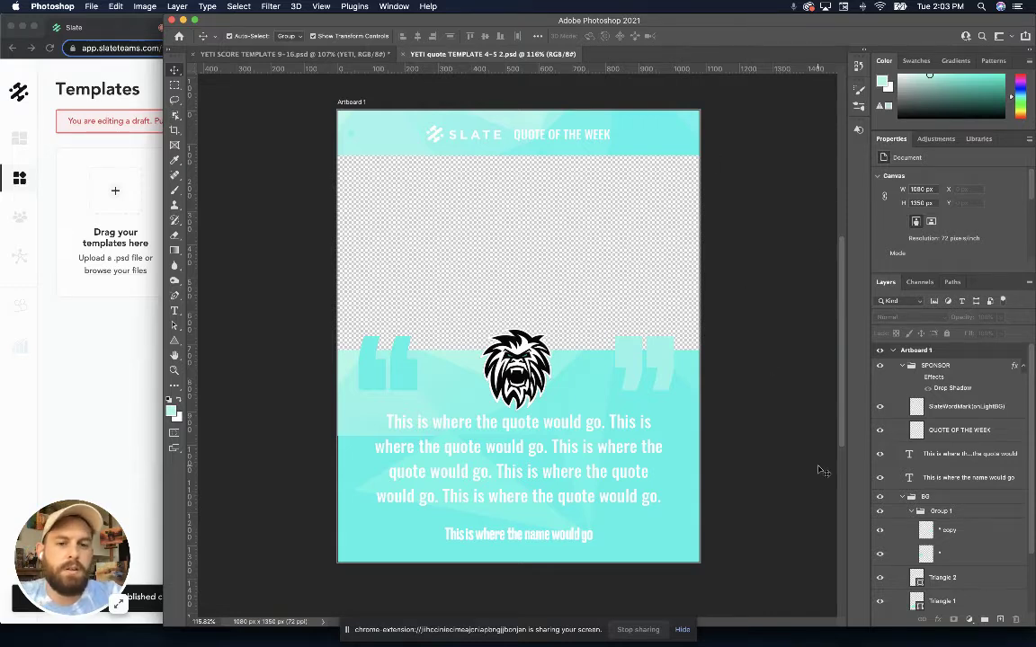
Select the quote text layer, then return to the 9:16 score template's home 000 layer
click(916, 455)
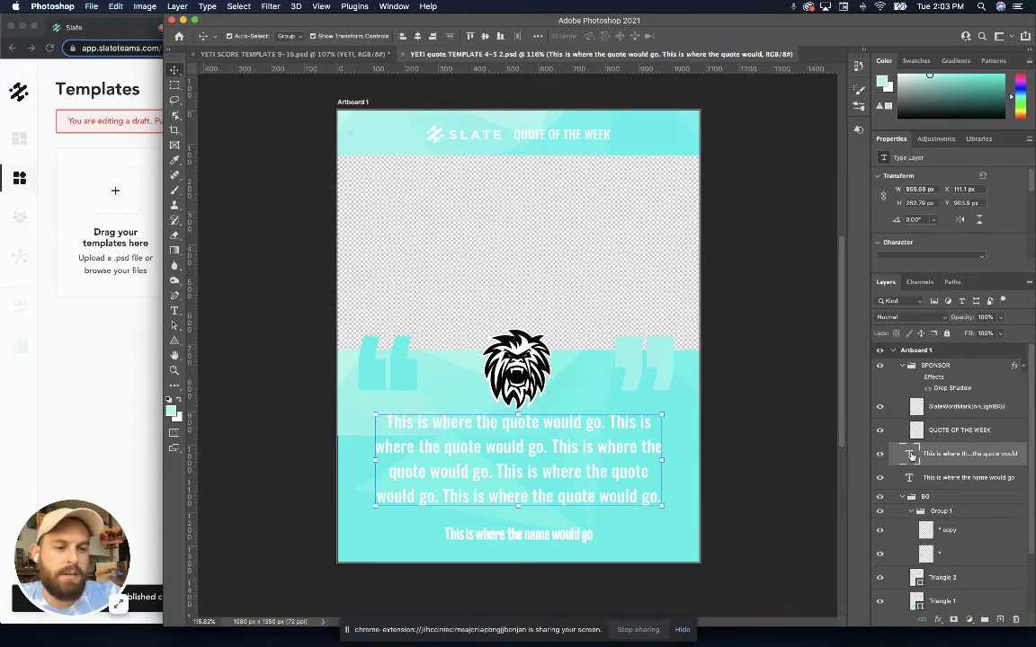
scroll(958, 233, down, 5)
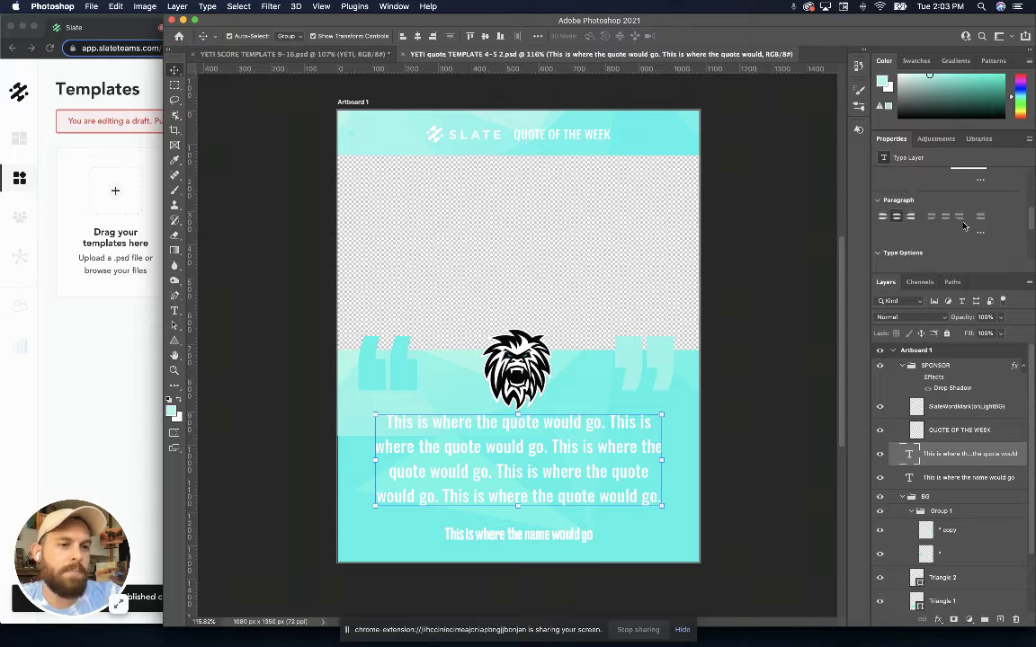
scroll(957, 226, up, 4)
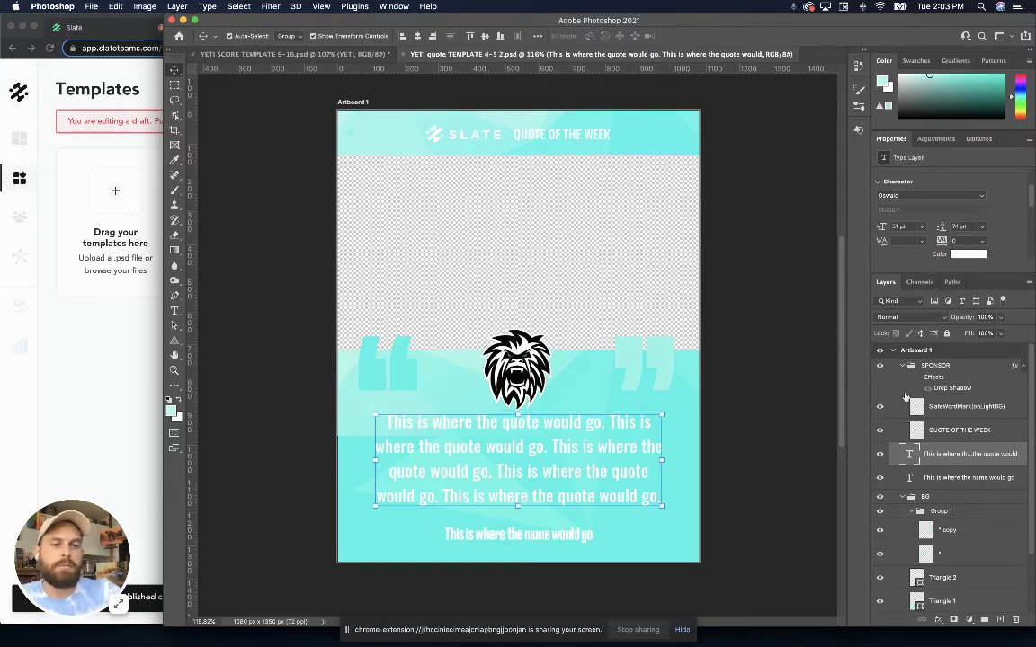
click(274, 53)
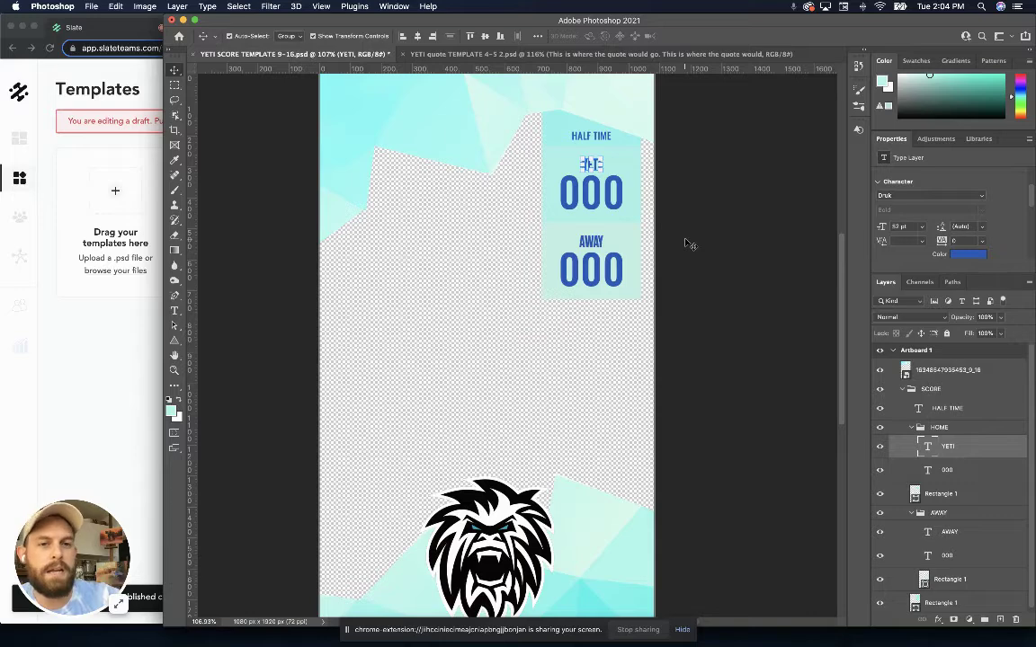
click(931, 472)
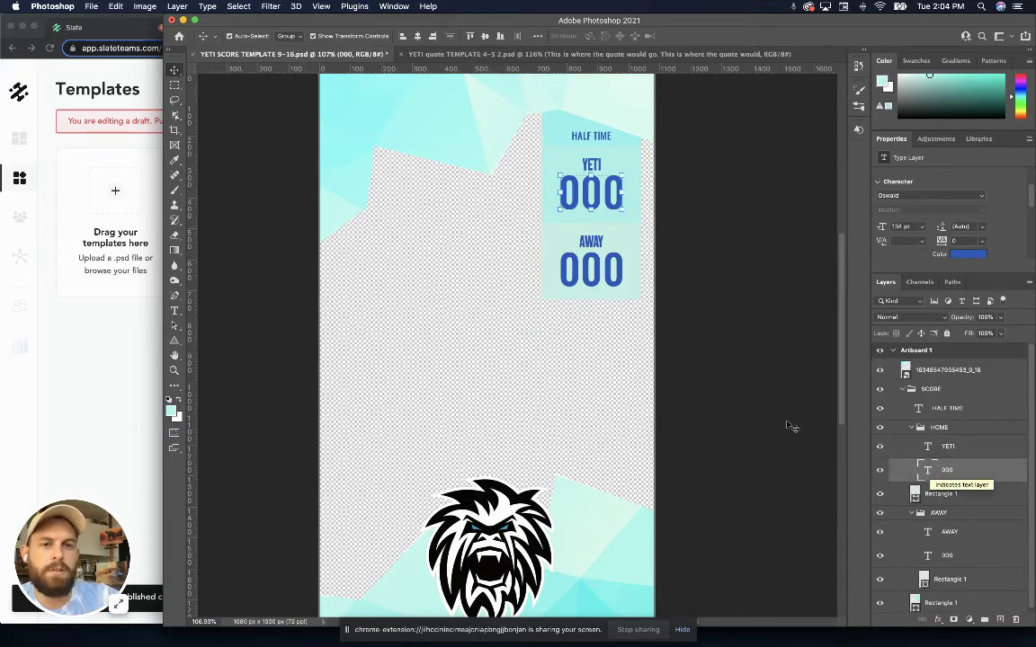
scroll(712, 382, up, 5)
scroll(712, 382, down, 3)
scroll(710, 381, up, 1)
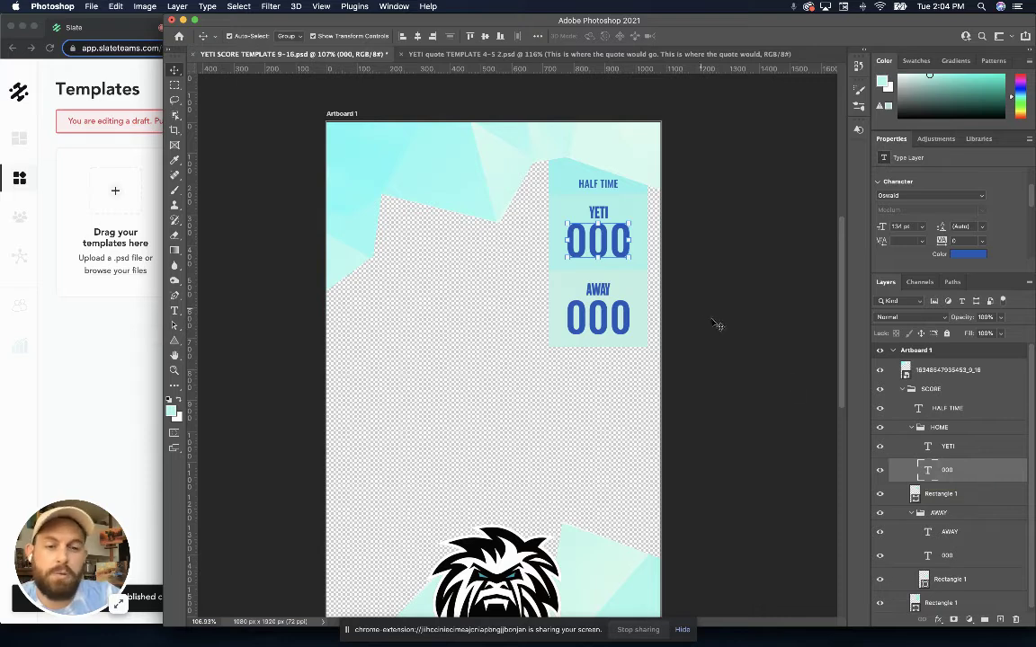
double_click(927, 470)
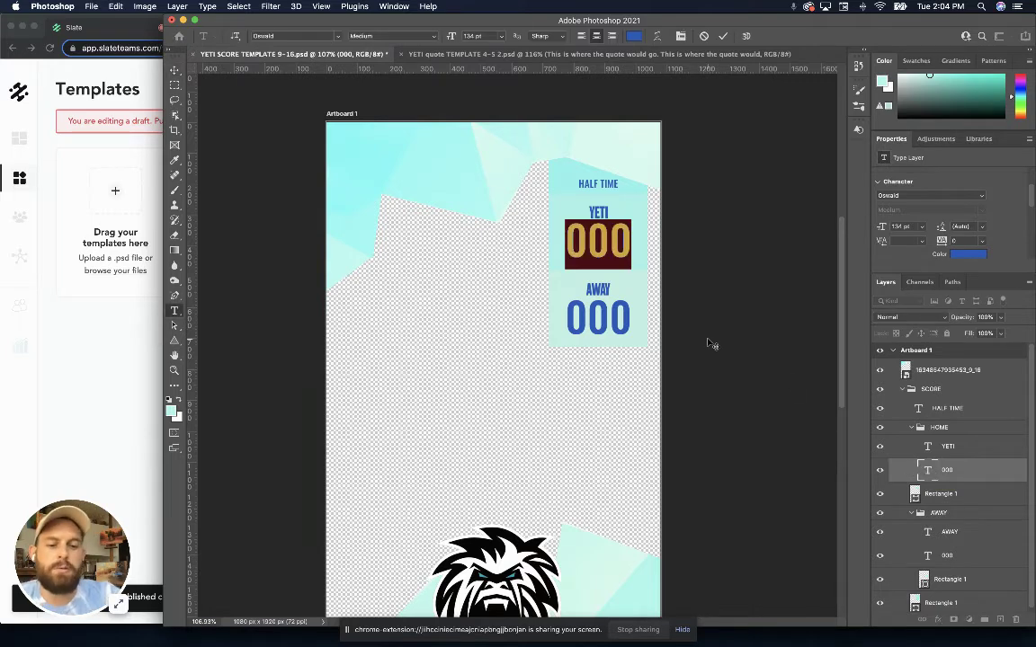
text(97)
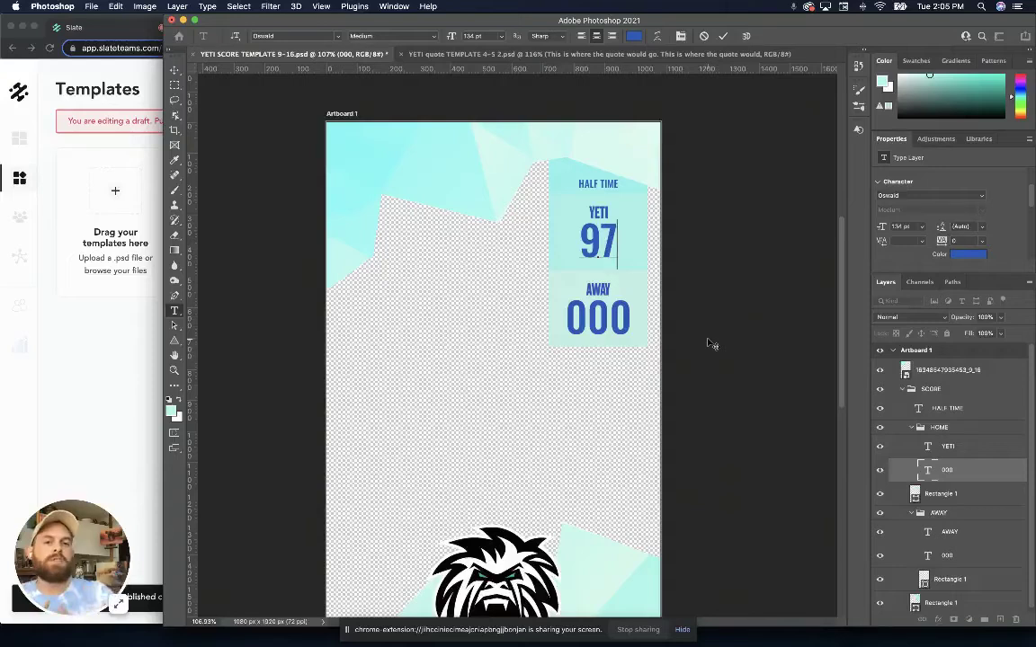
key(BackSpace)
key(BackSpace)
text(000)
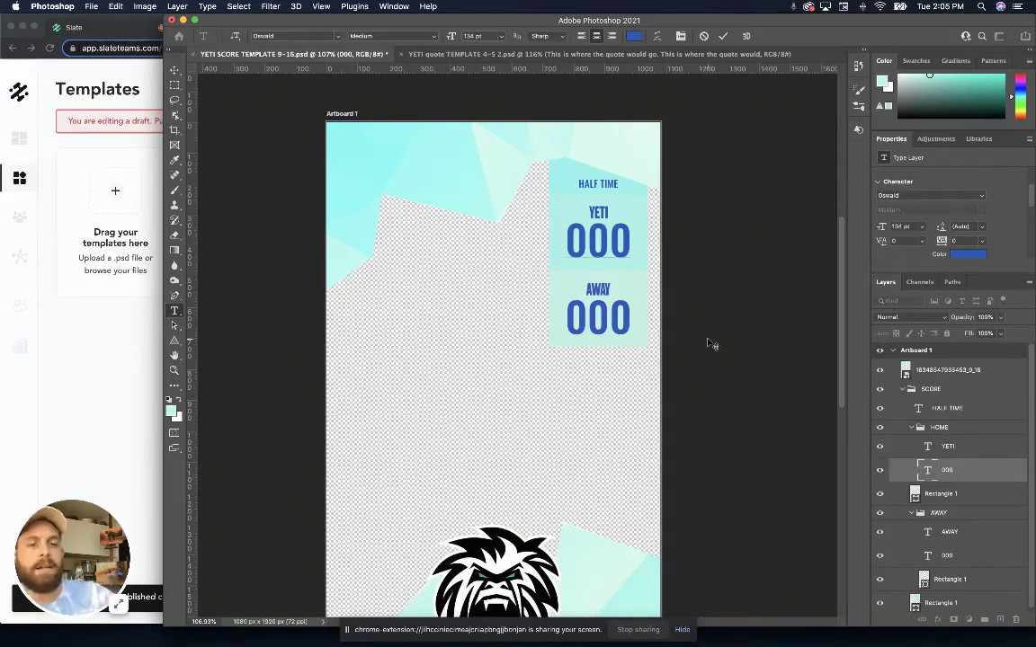
click(953, 447)
key(v)
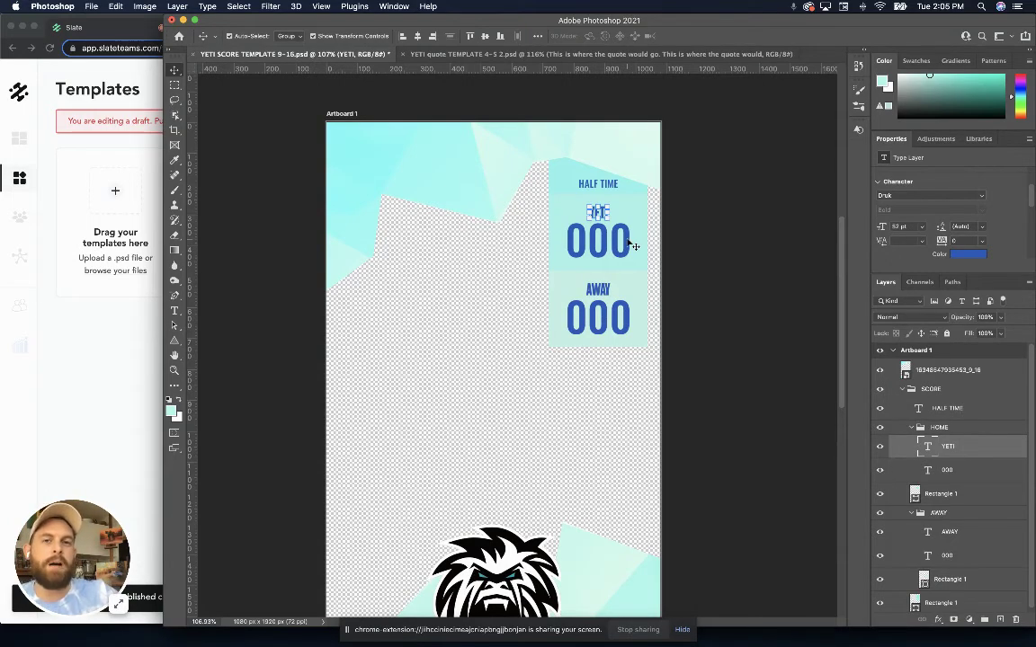
Return to YETI quote TEMPLATE 4-5 2.psd and select the Slate wordmark layer in the SPONSOR group
click(508, 54)
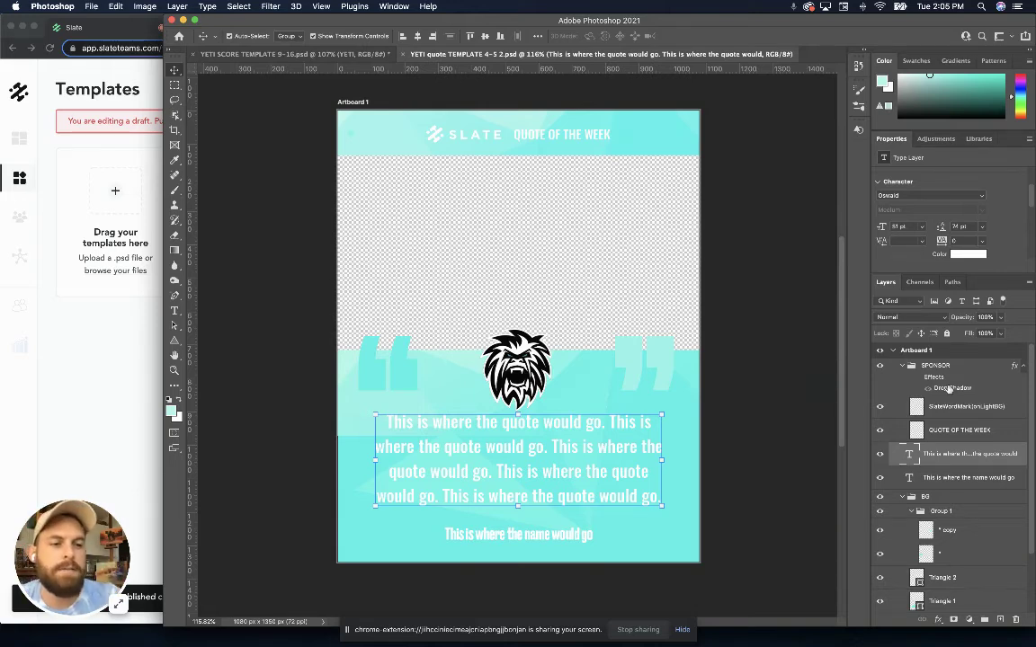
click(949, 414)
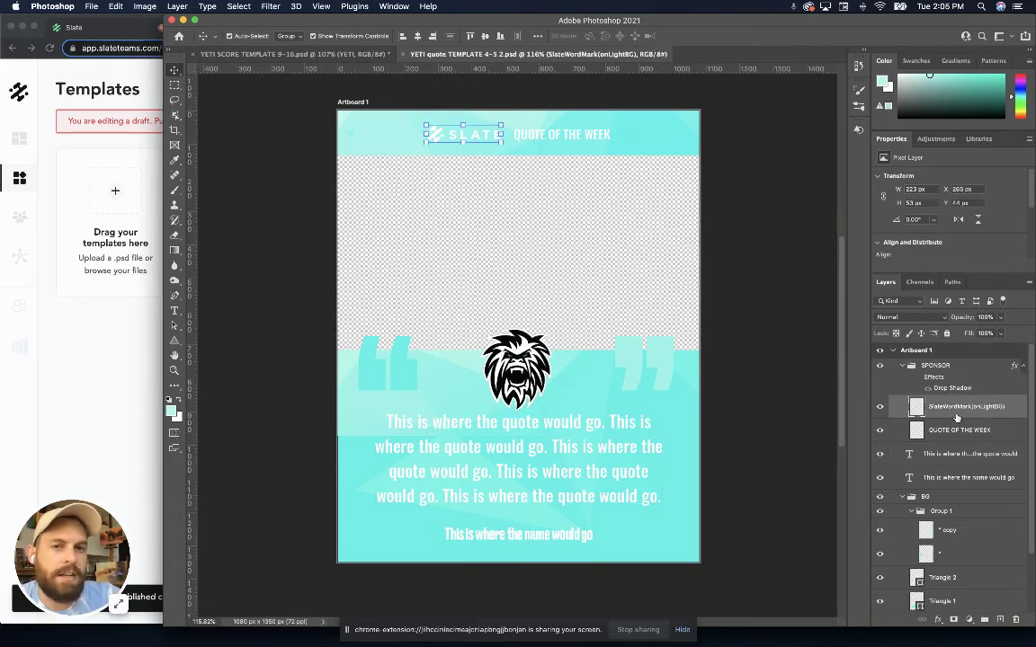
click(953, 433)
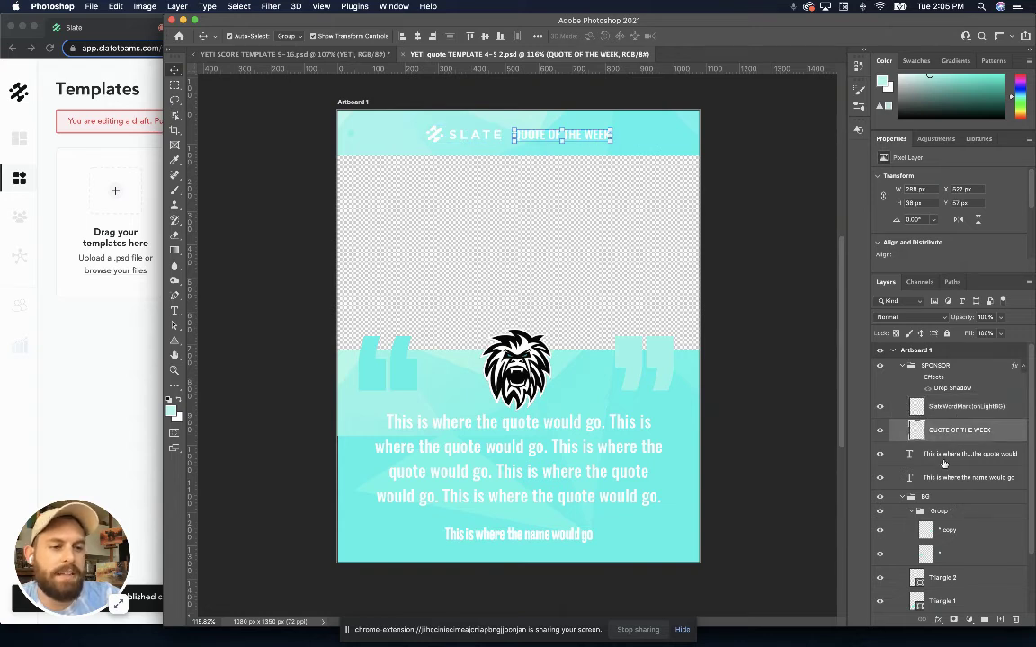
click(943, 452)
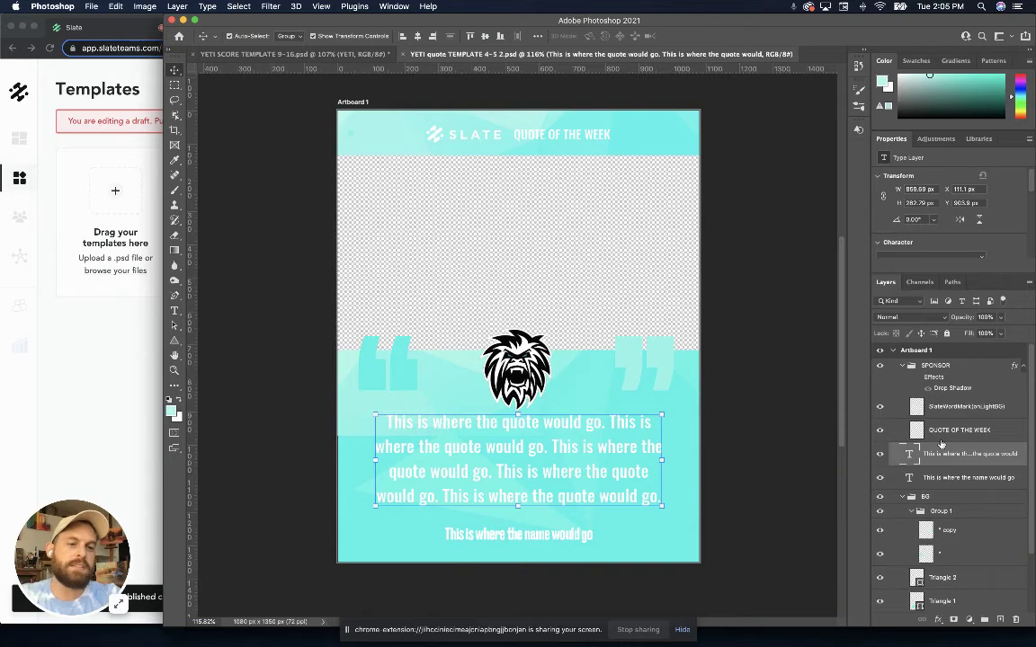
click(940, 436)
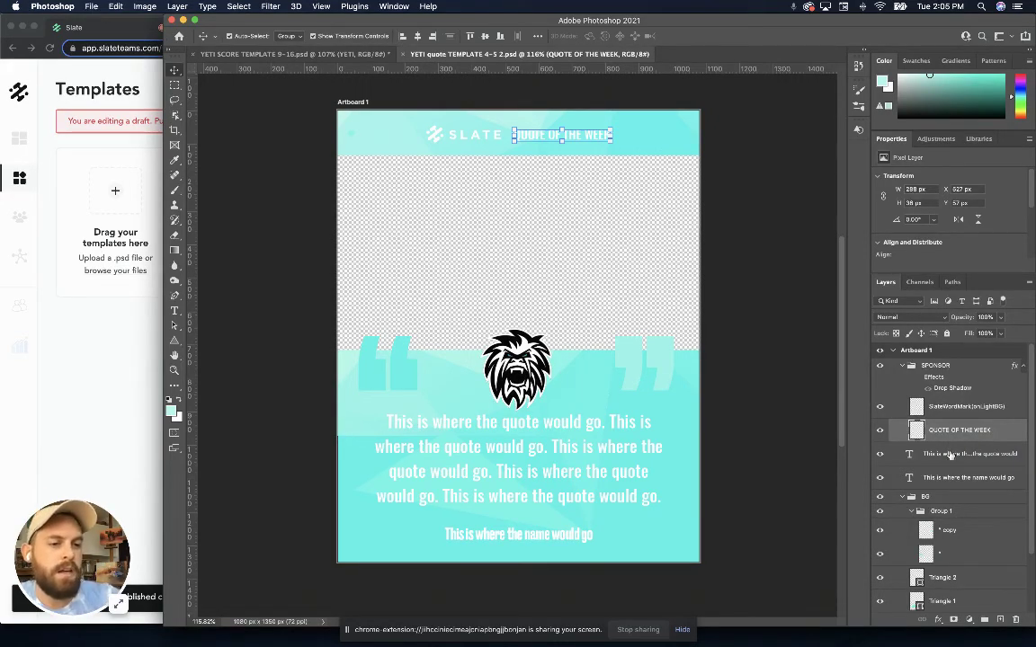
click(911, 454)
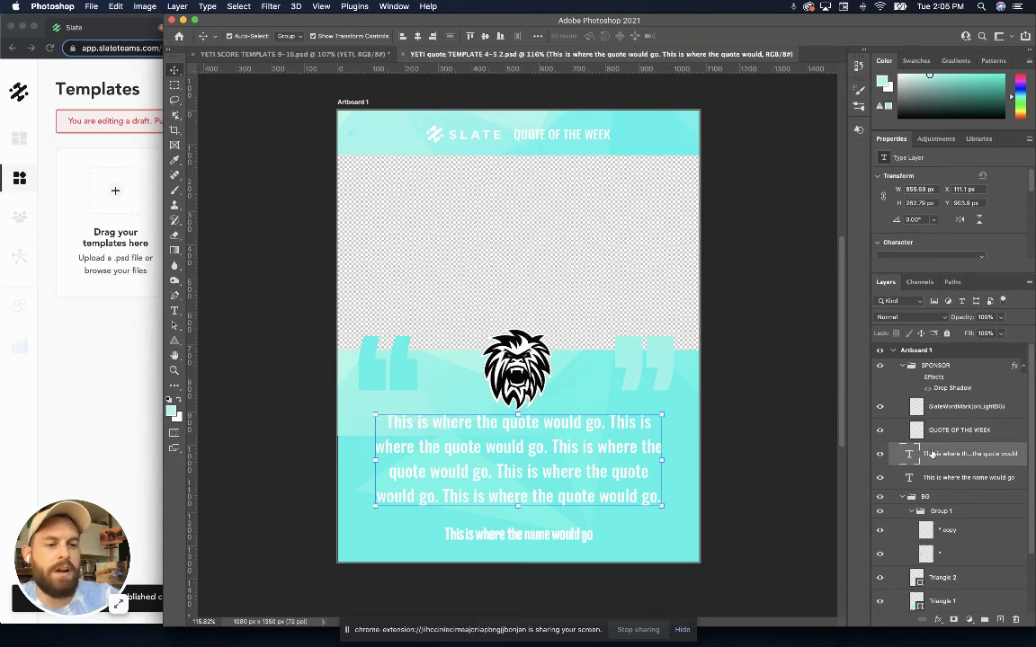
click(953, 430)
click(951, 452)
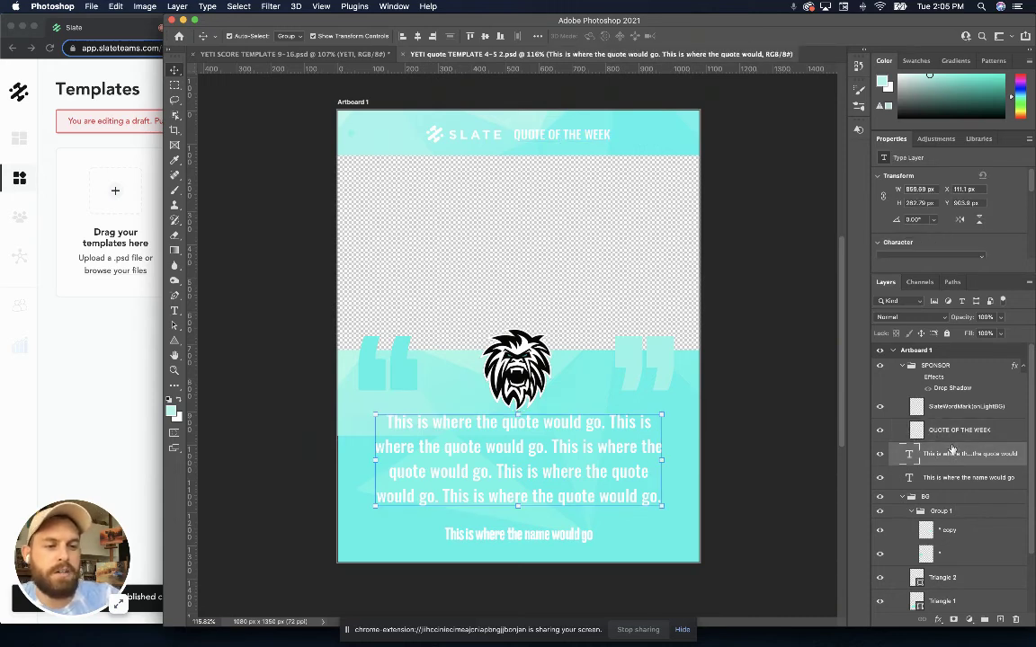
right_click(946, 452)
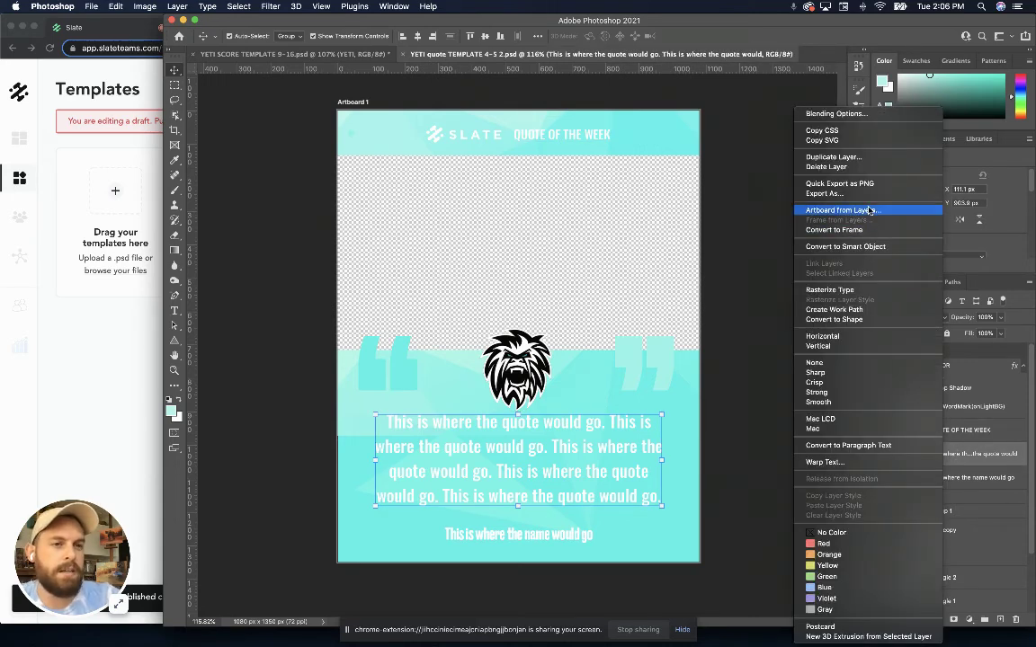
Check the QUOTE OF THE WEEK and quote text layers, then bring Slate's Templates page forward in Chrome
click(969, 387)
click(956, 430)
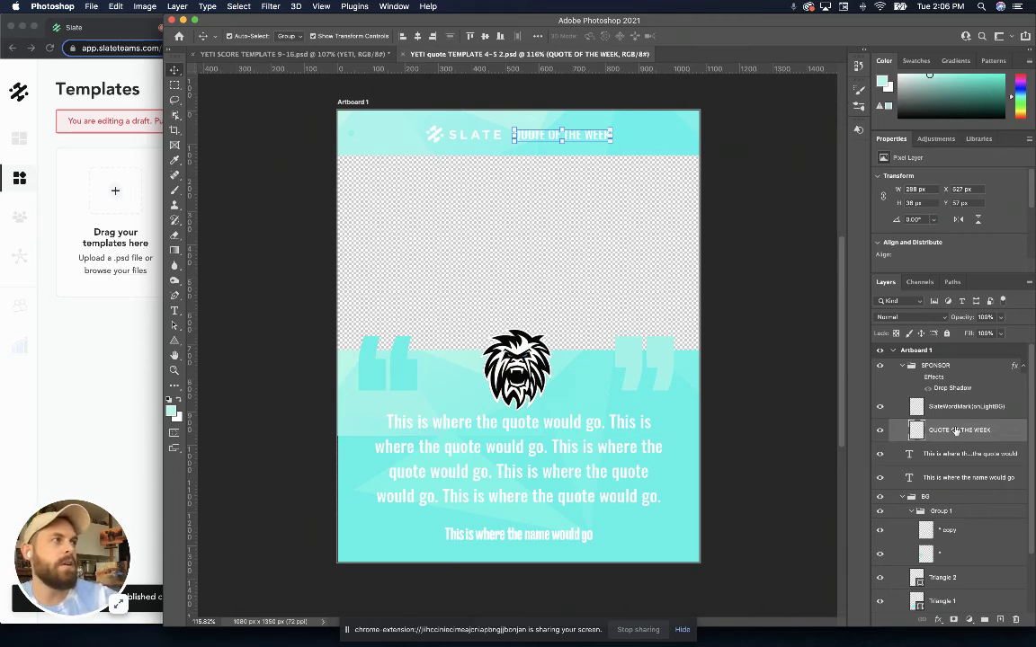
click(935, 454)
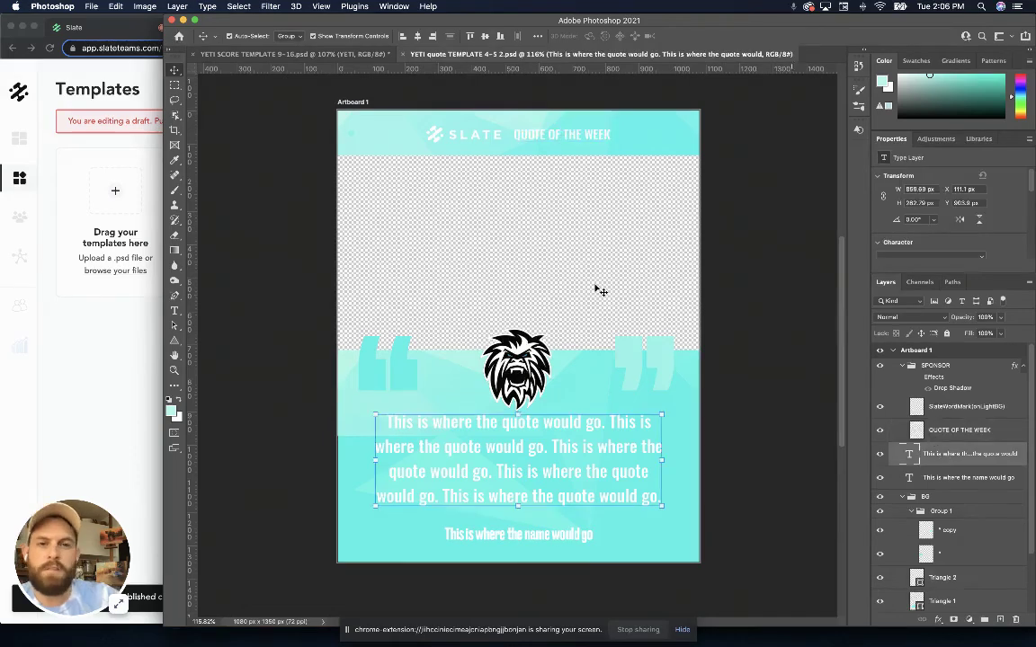
click(125, 346)
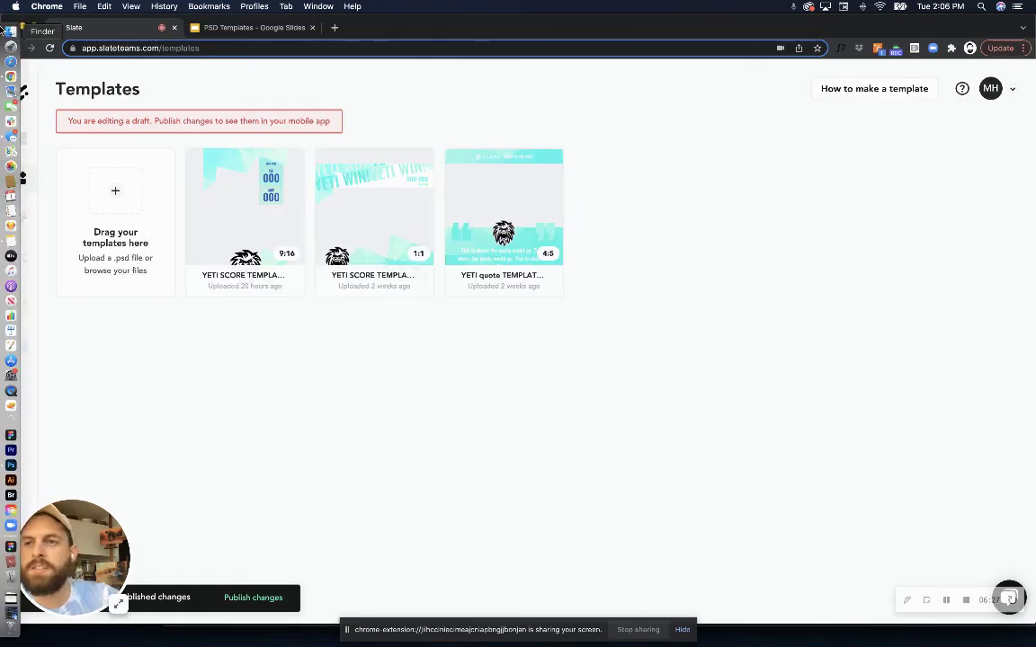
Drag YETI quote TEMPLATE 4-5 .psd from the Yeti Templates folder onto Slate's upload box
click(11, 33)
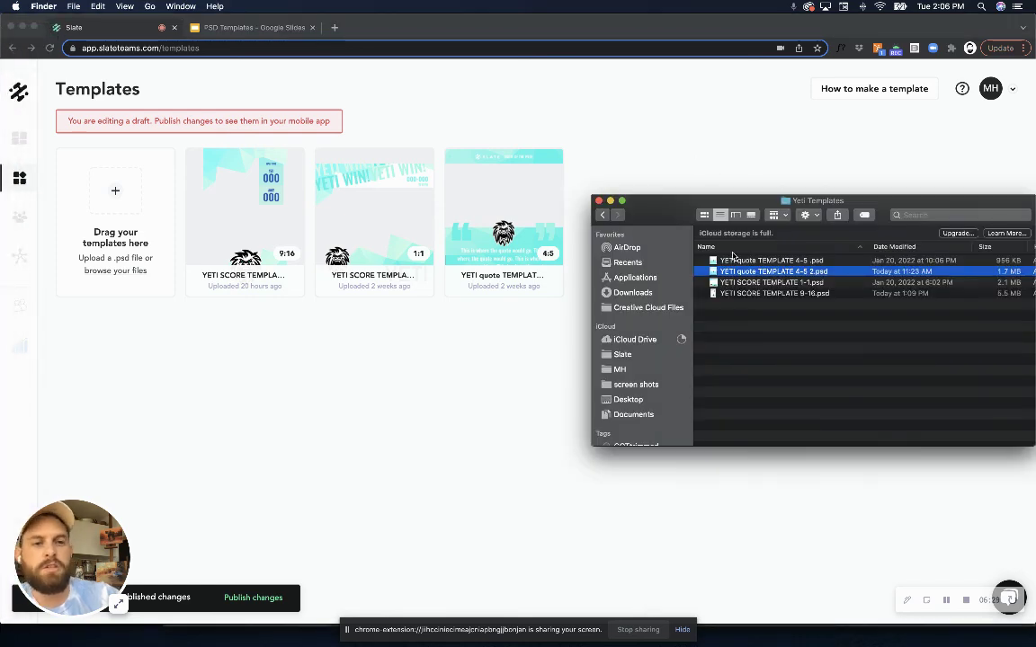
drag(735, 260, 359, 348)
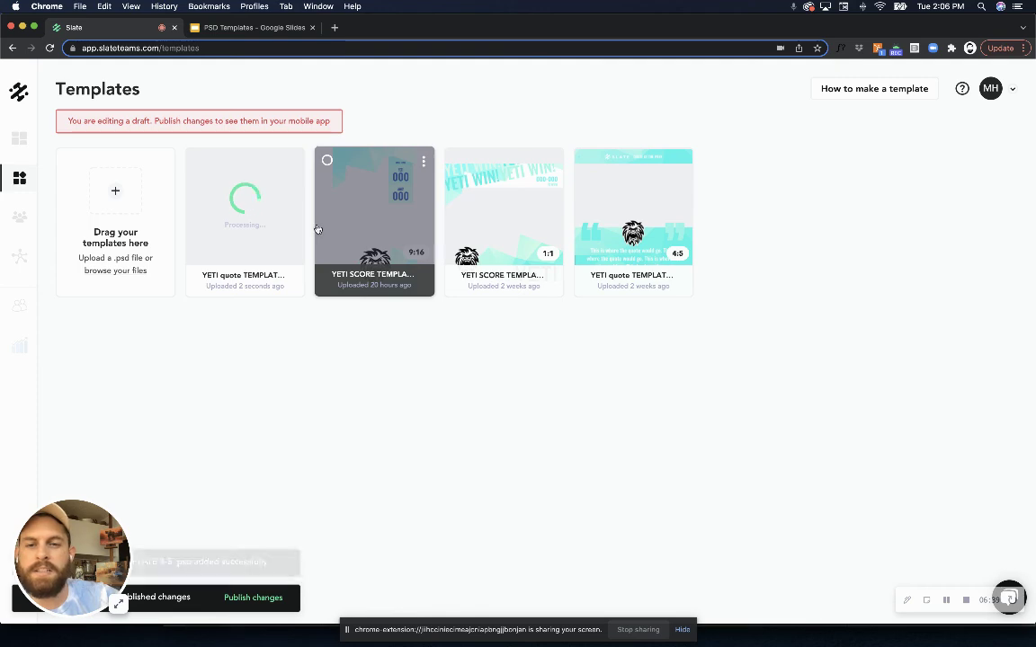
Open the new YETI quote TEMPLATE 4-5 card's Edit a Template panel to check its details, then close it
click(271, 241)
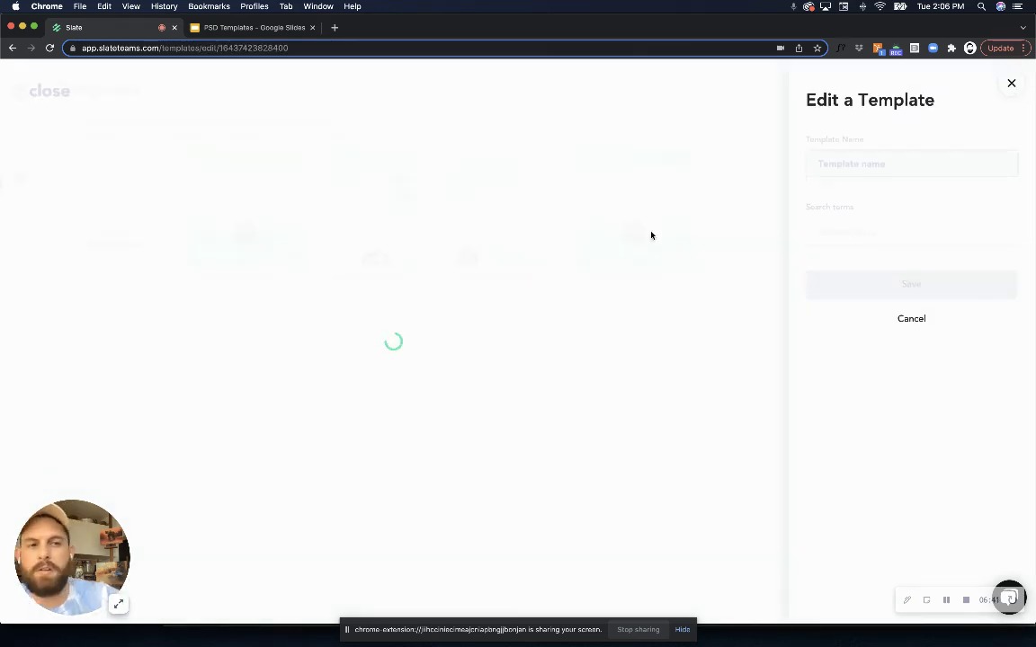
click(1009, 84)
mouse_move(270, 278)
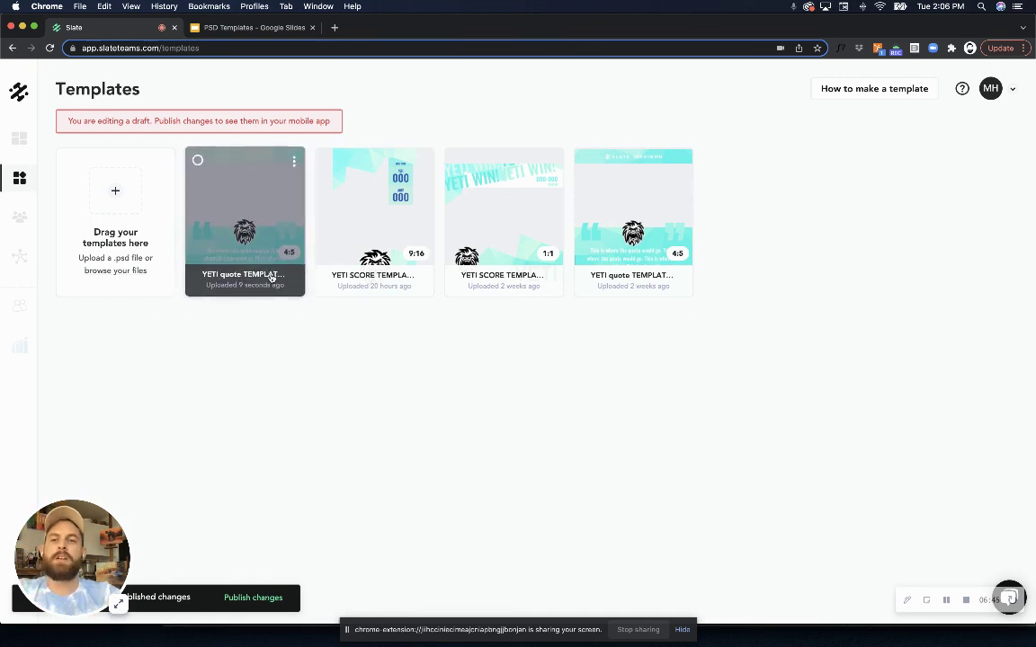